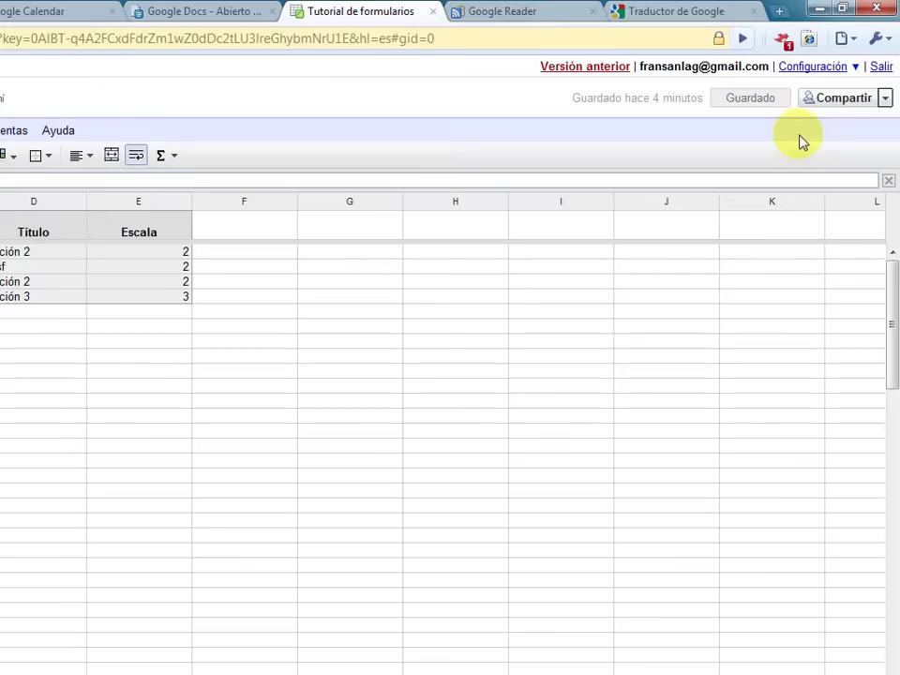
Step: Share the spreadsheet with the contact's Gmail address with Se puede ver (view-only) access
left_click(885, 99)
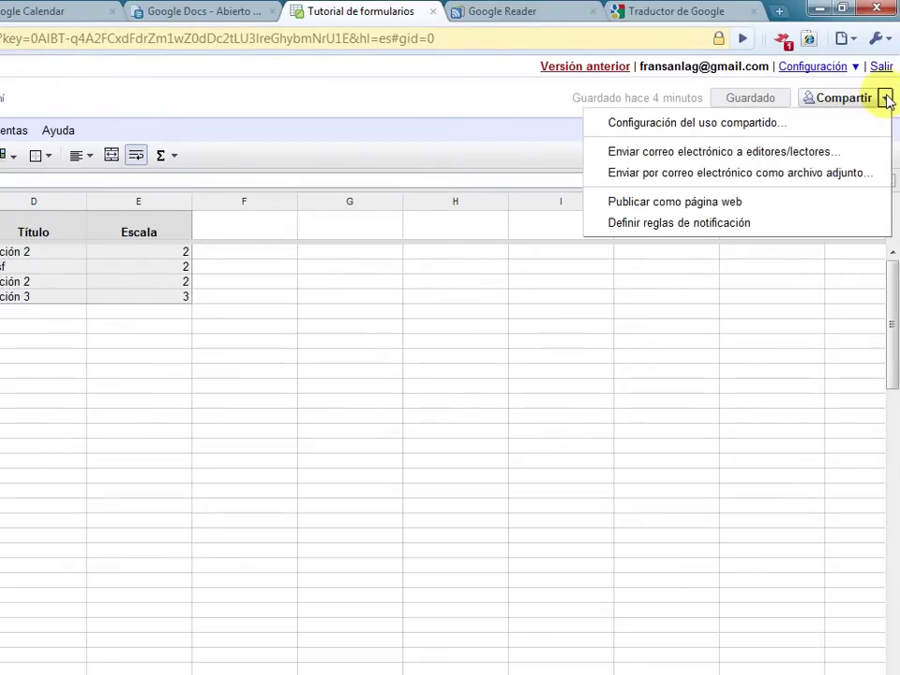
left_click(804, 125)
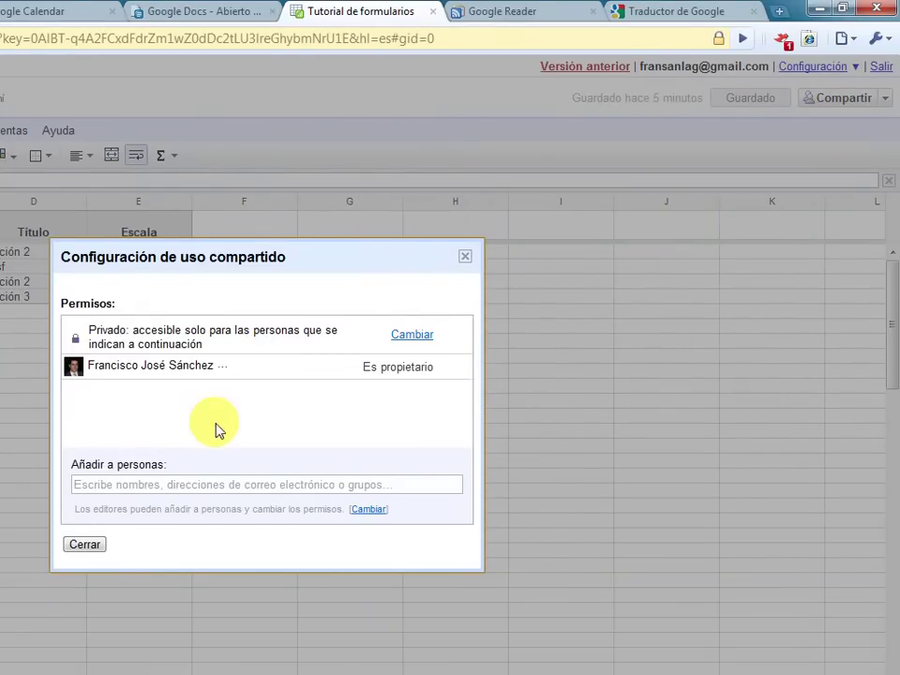
left_click(227, 484)
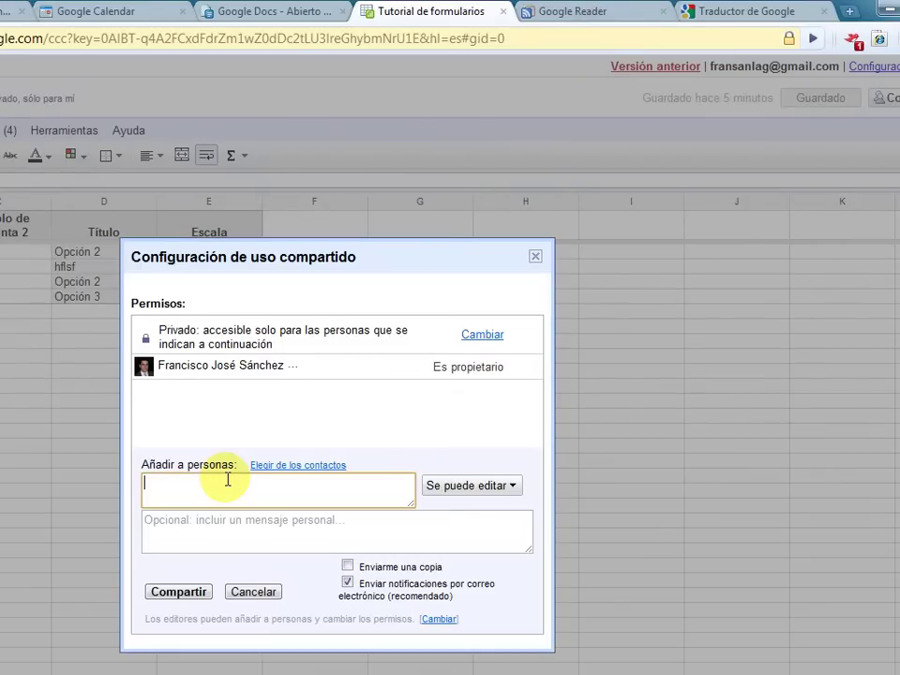
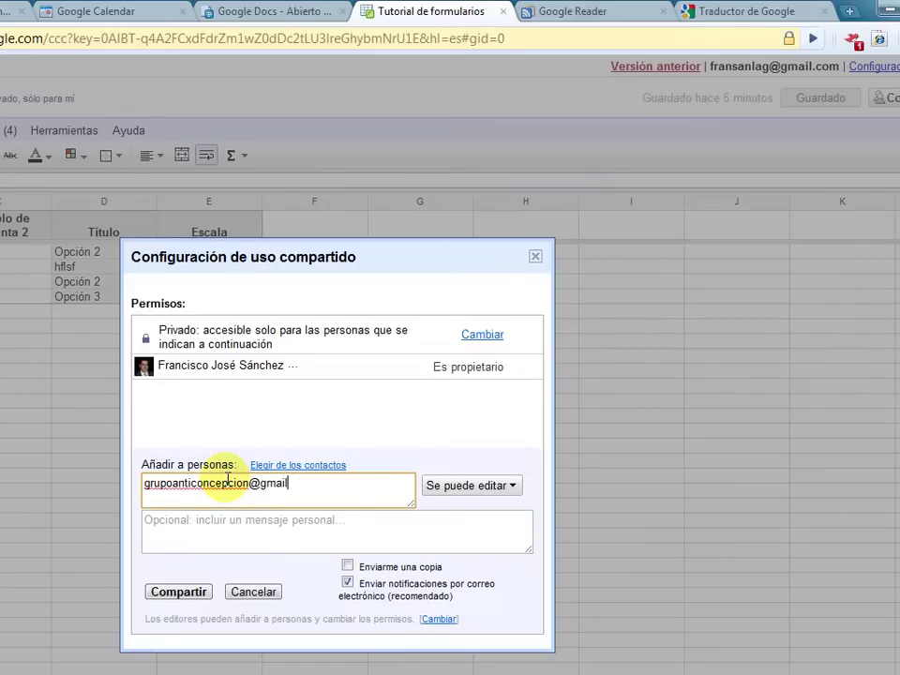
left_click(455, 488)
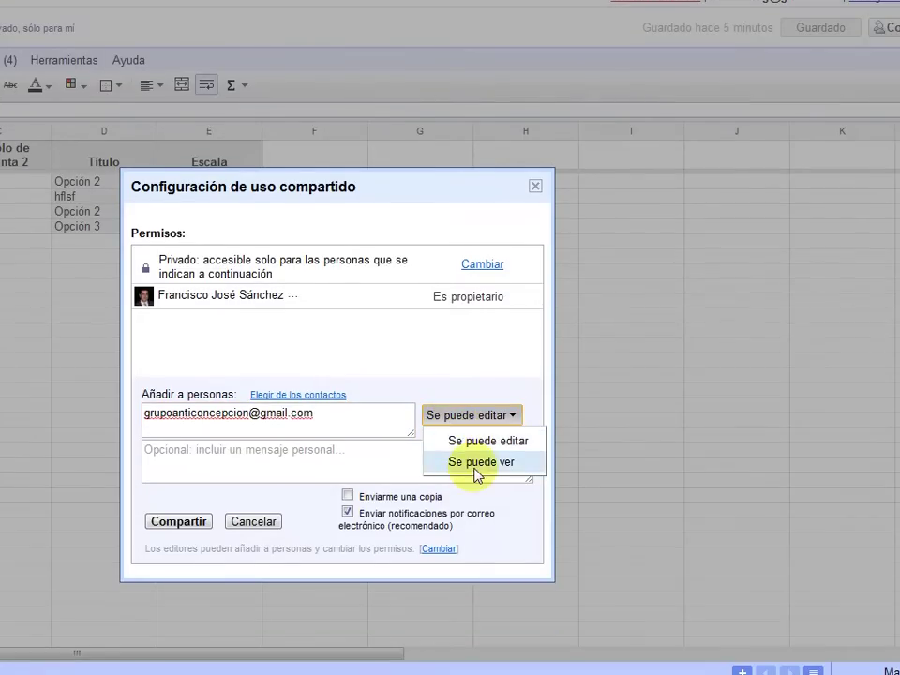
left_click(481, 532)
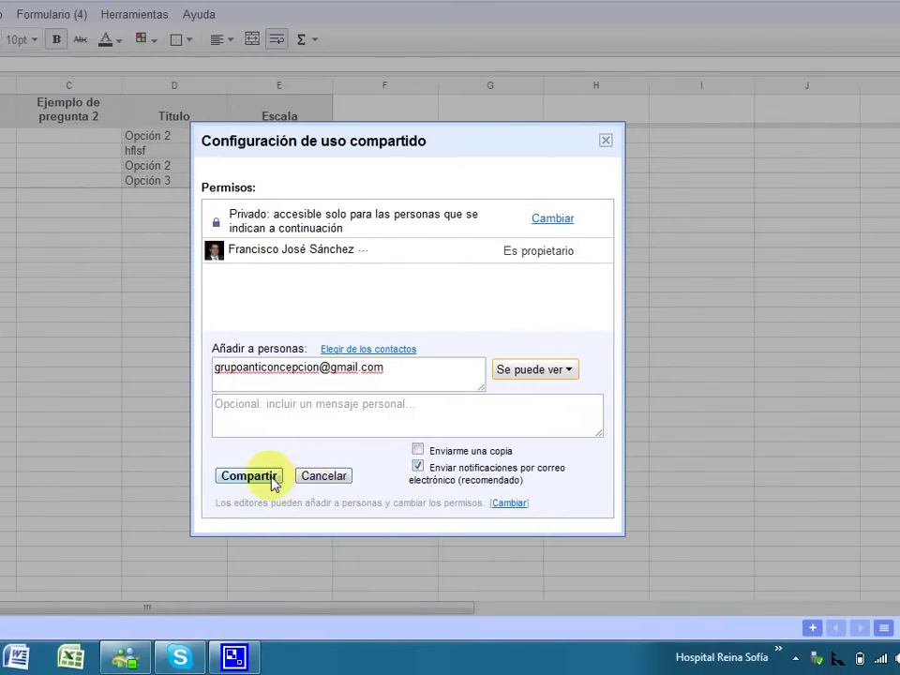
left_click(203, 477)
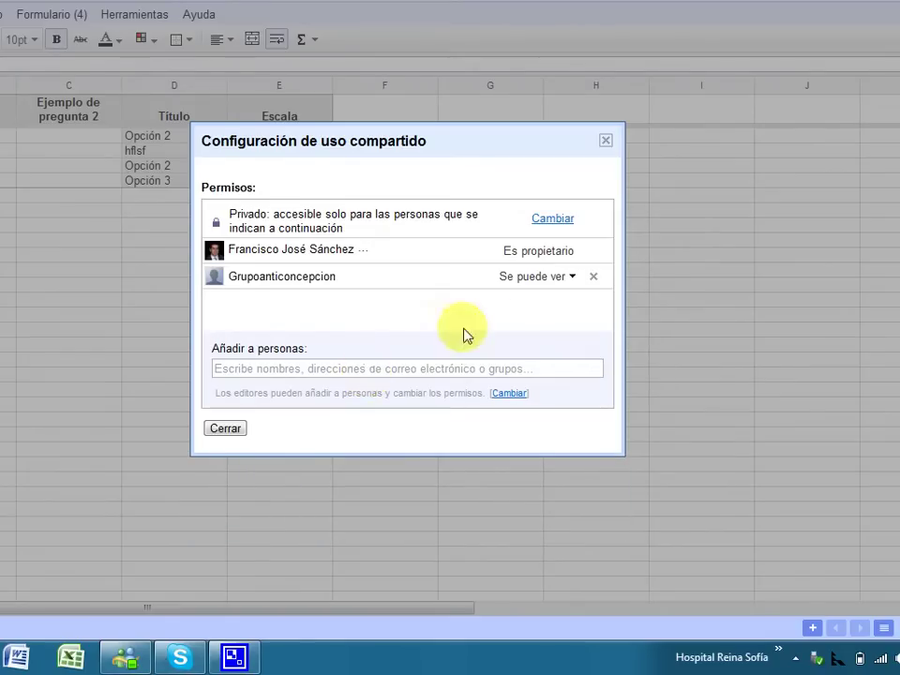
Step: Leave visibility at Privado and close the Configuración de uso compartido dialog
left_click(551, 219)
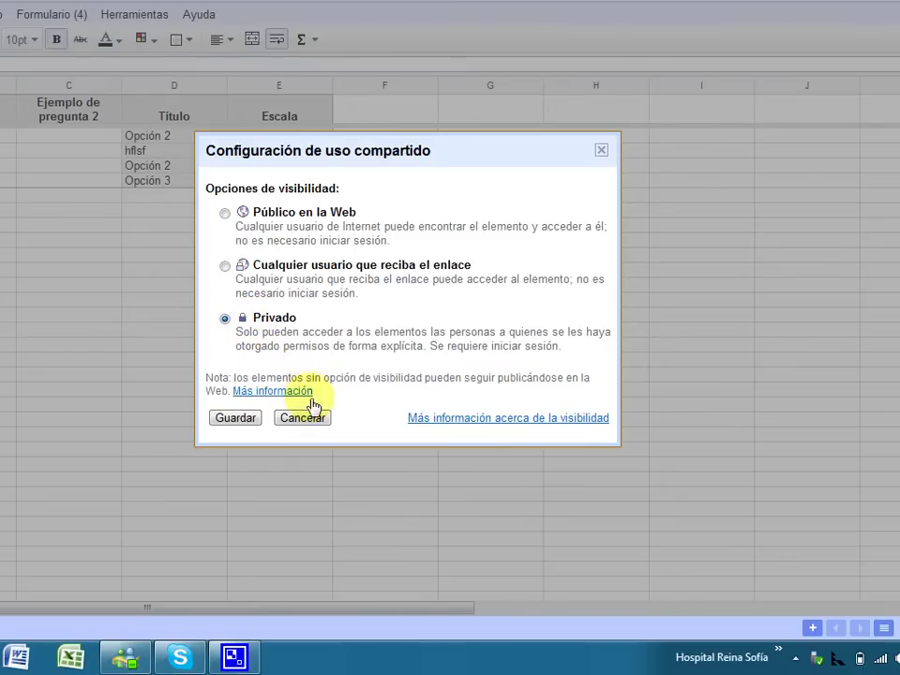
left_click(251, 422)
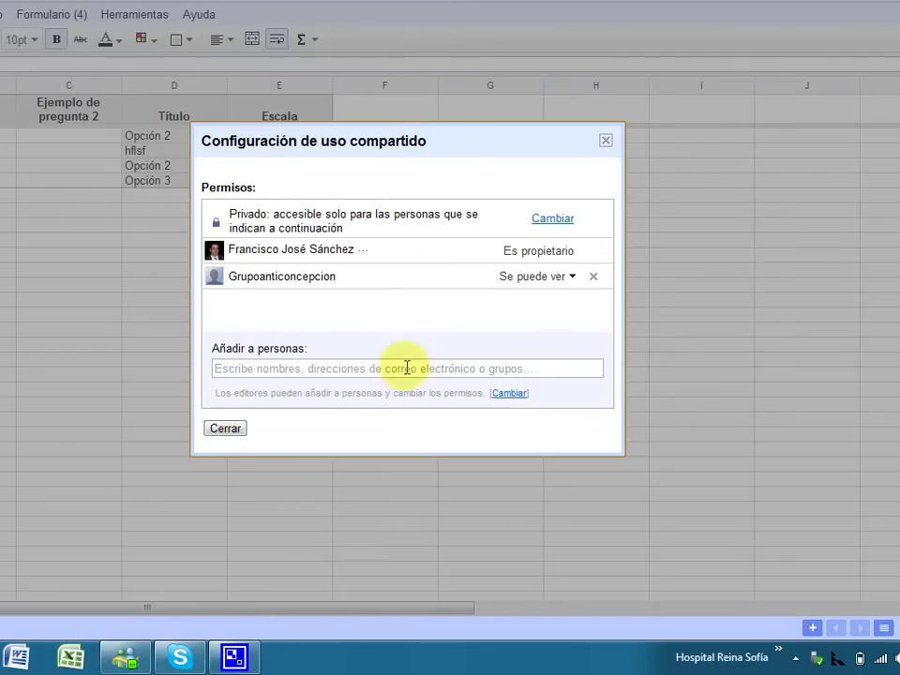
left_click(239, 430)
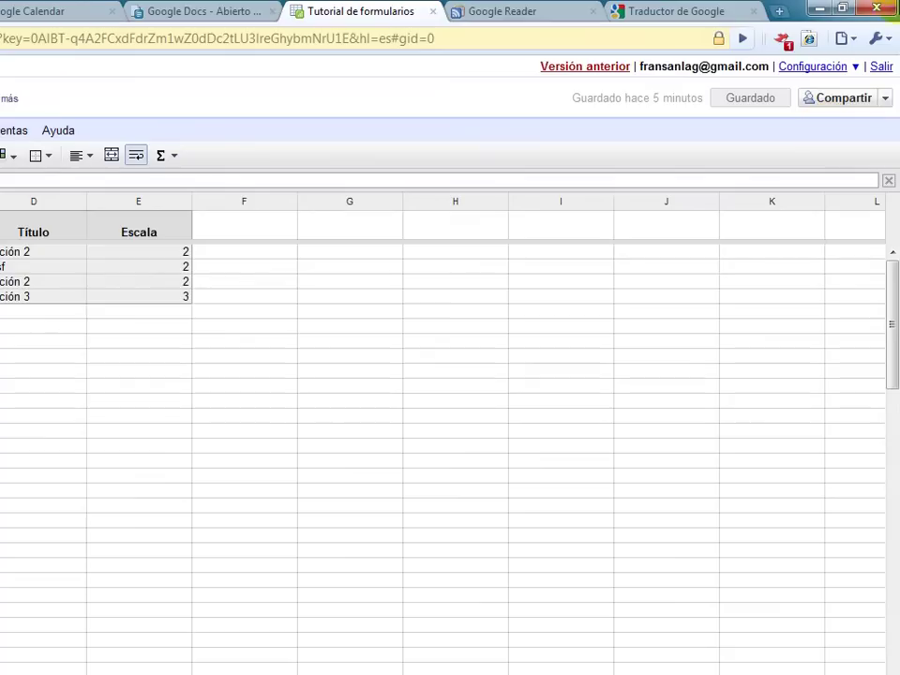
left_click(885, 97)
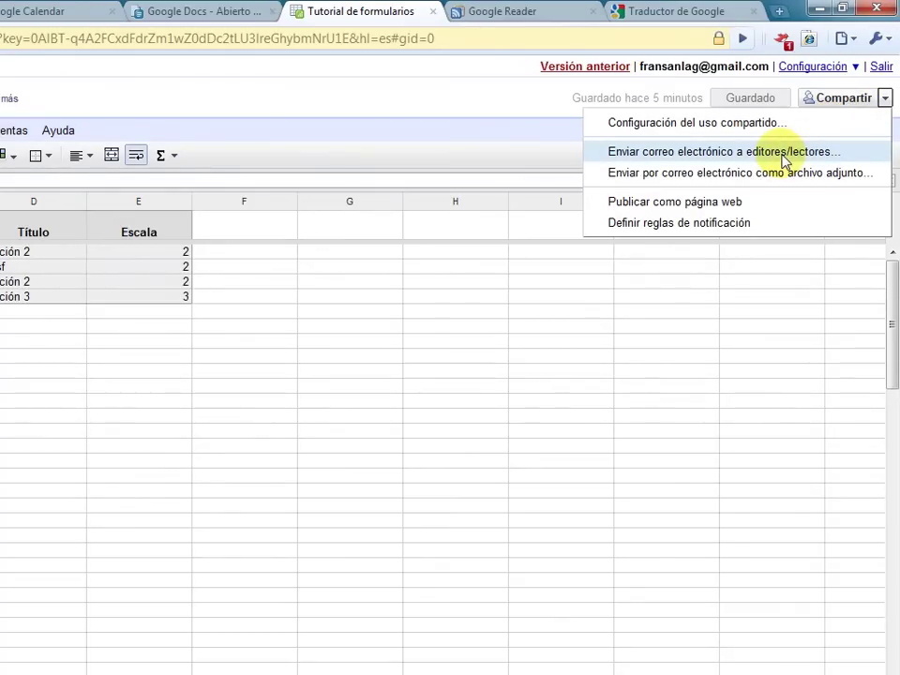
left_click(786, 153)
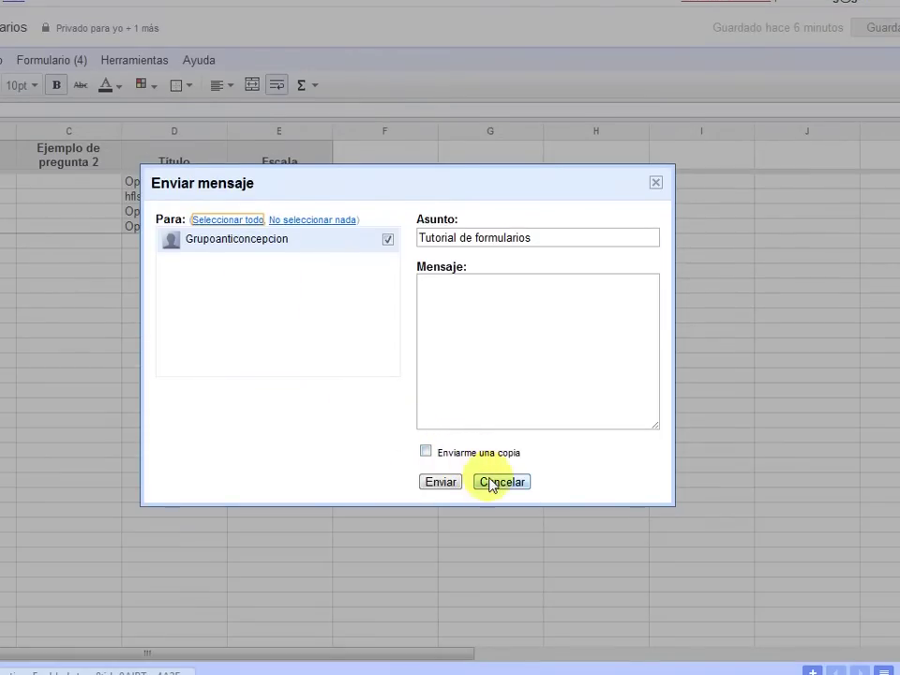
left_click(502, 553)
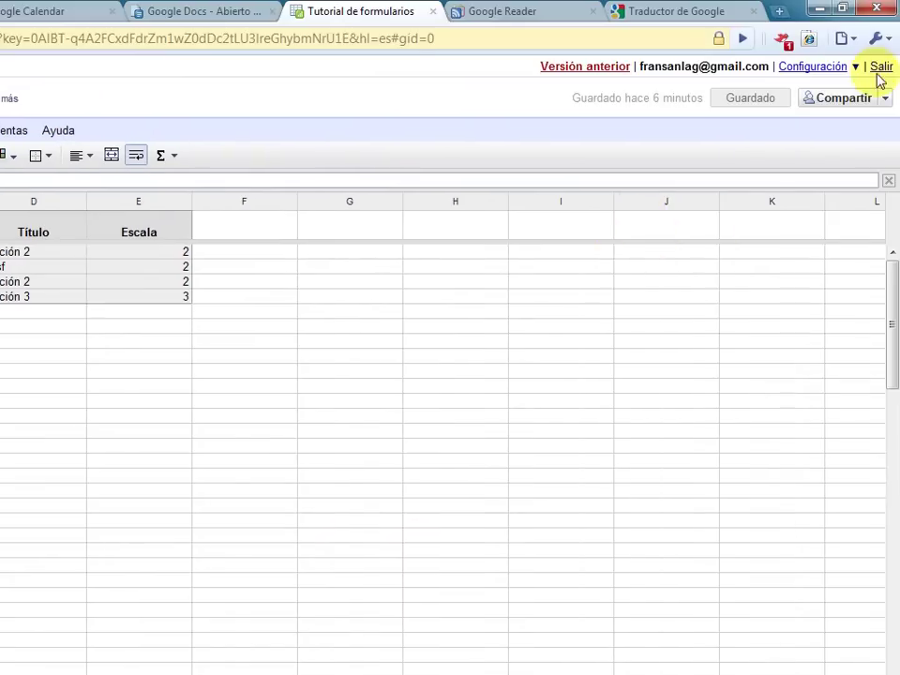
left_click(884, 97)
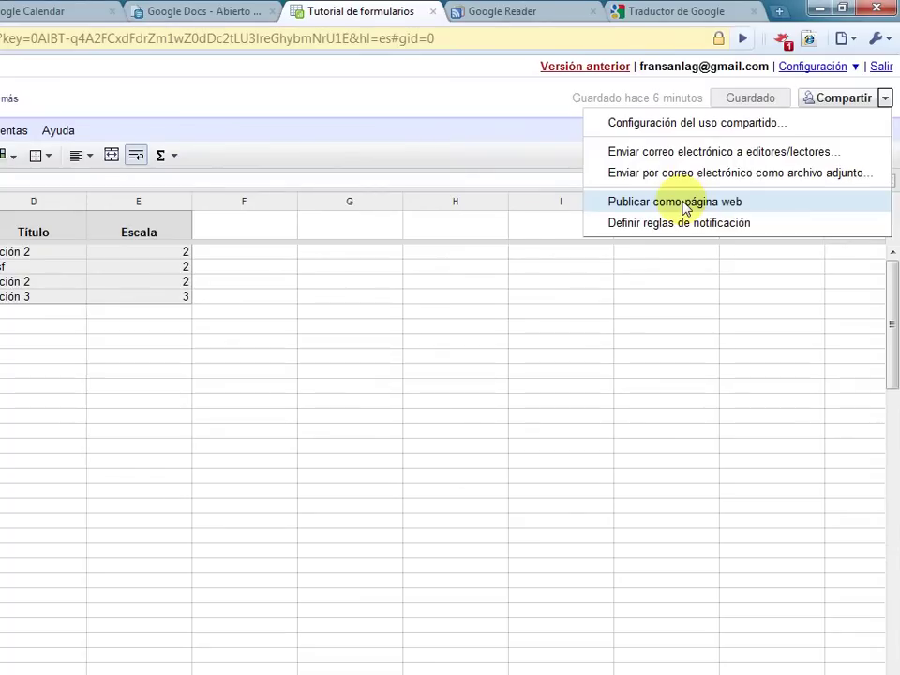
left_click(684, 206)
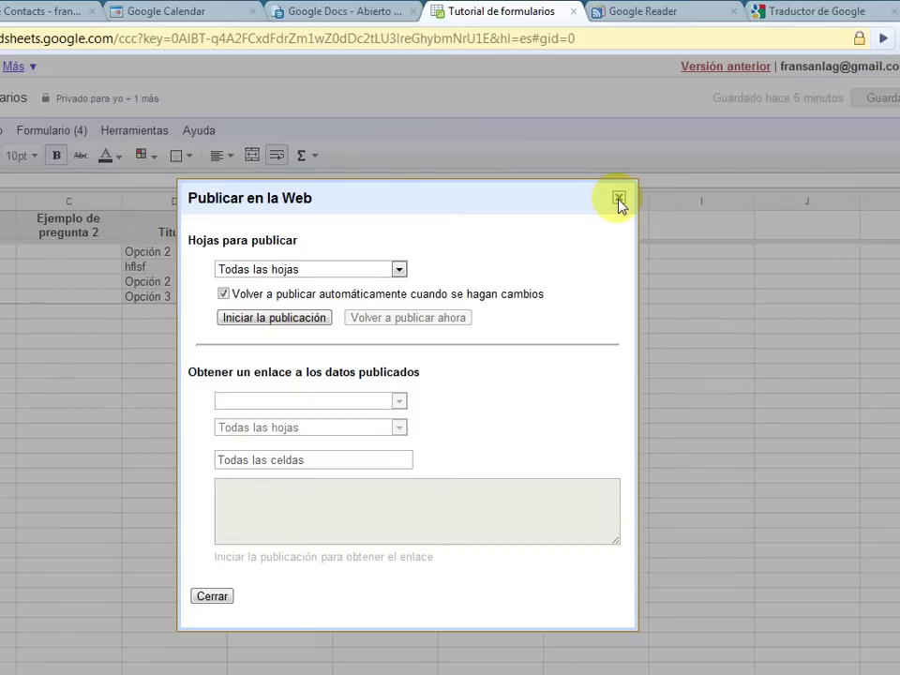
left_click(619, 200)
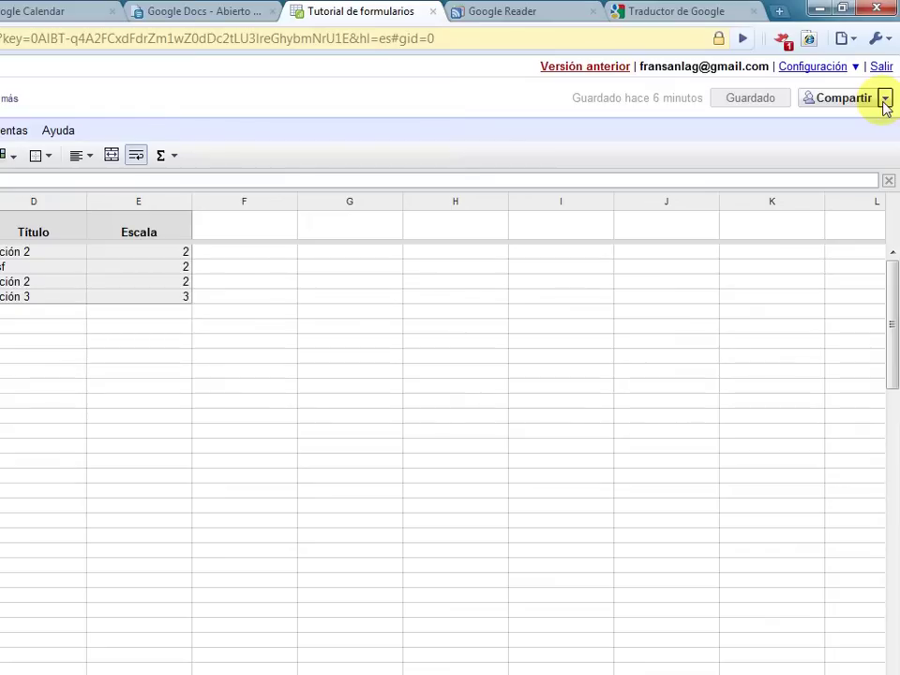
left_click(884, 100)
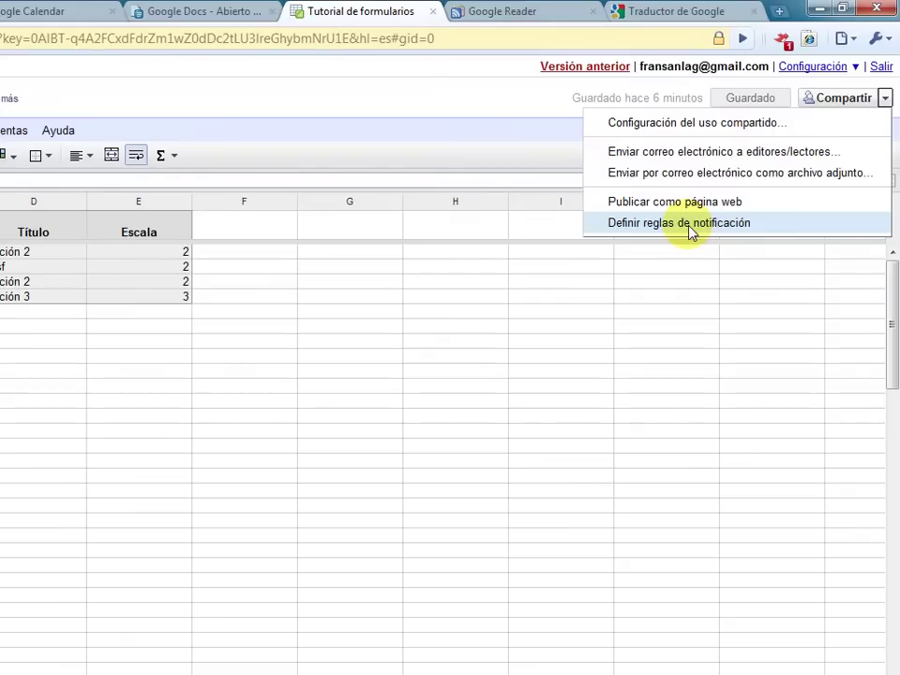
left_click(691, 225)
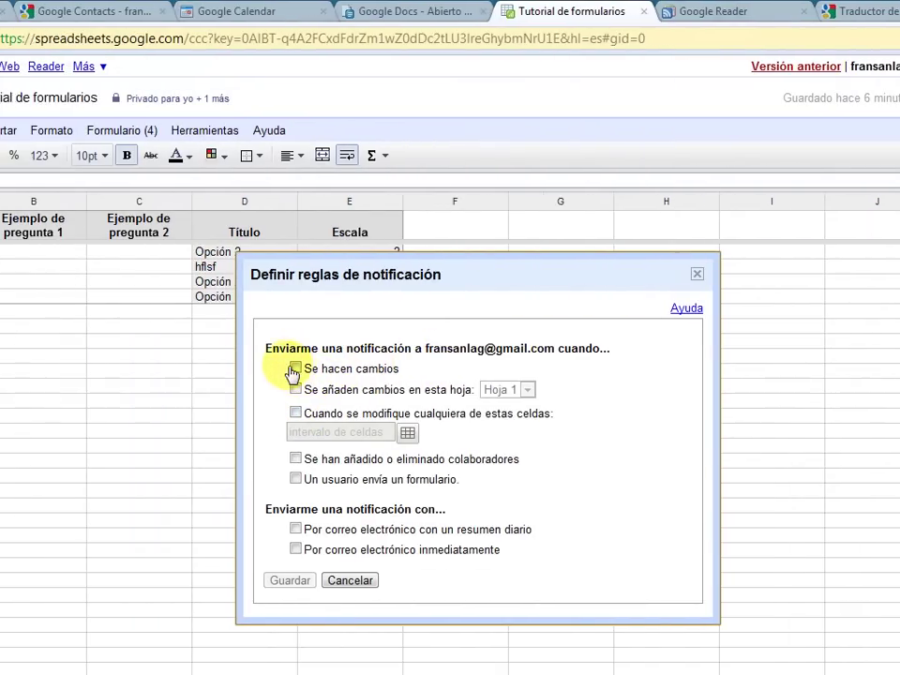
left_click(296, 389)
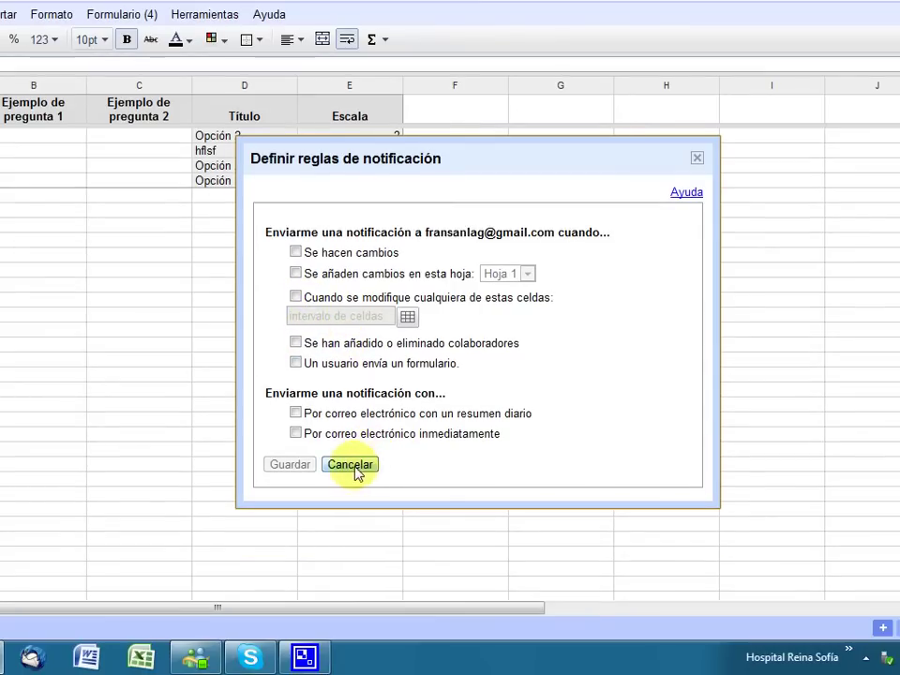
left_click(354, 511)
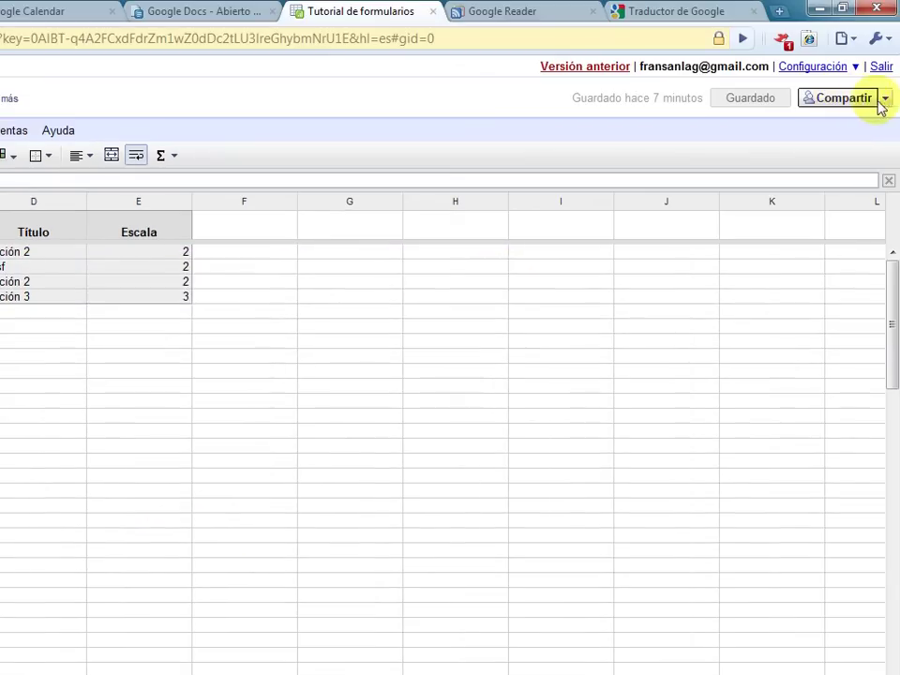
Step: Mark the contact for removal and set visibility to Cualquier usuario que reciba el enlace, editing off
left_click(885, 99)
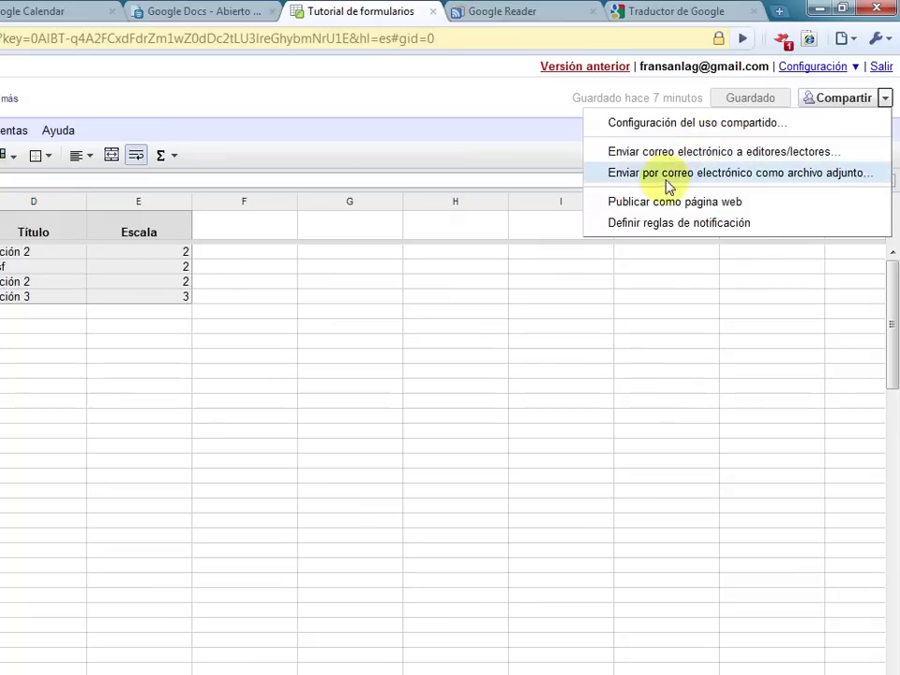
left_click(650, 123)
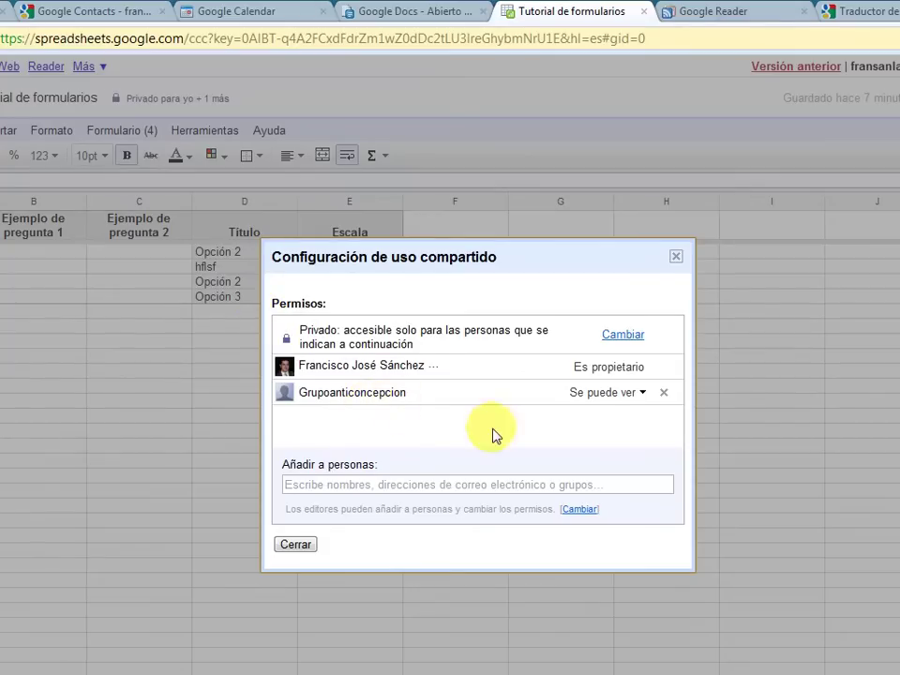
left_click(665, 393)
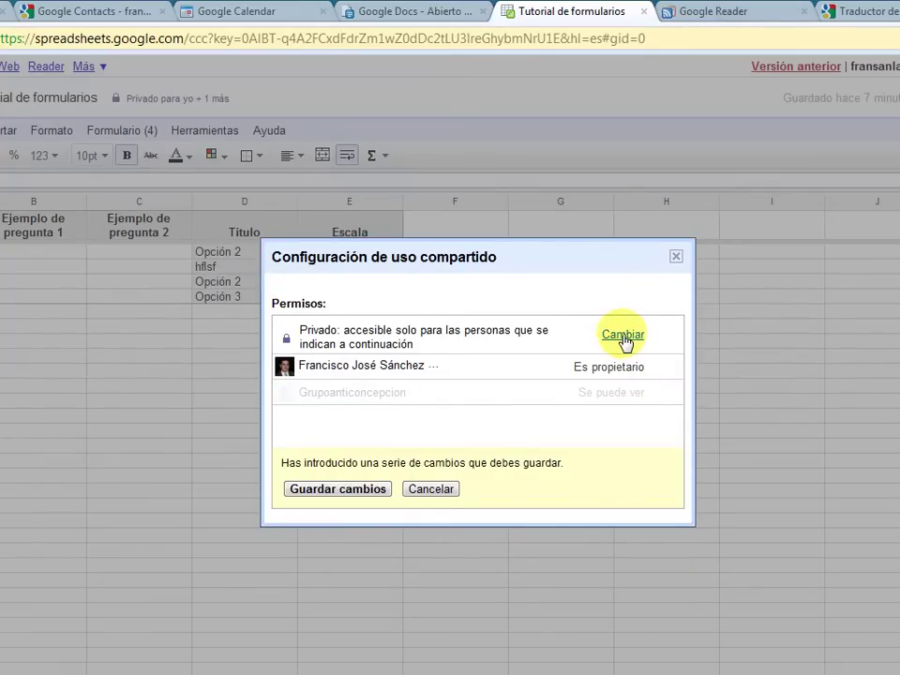
left_click(622, 336)
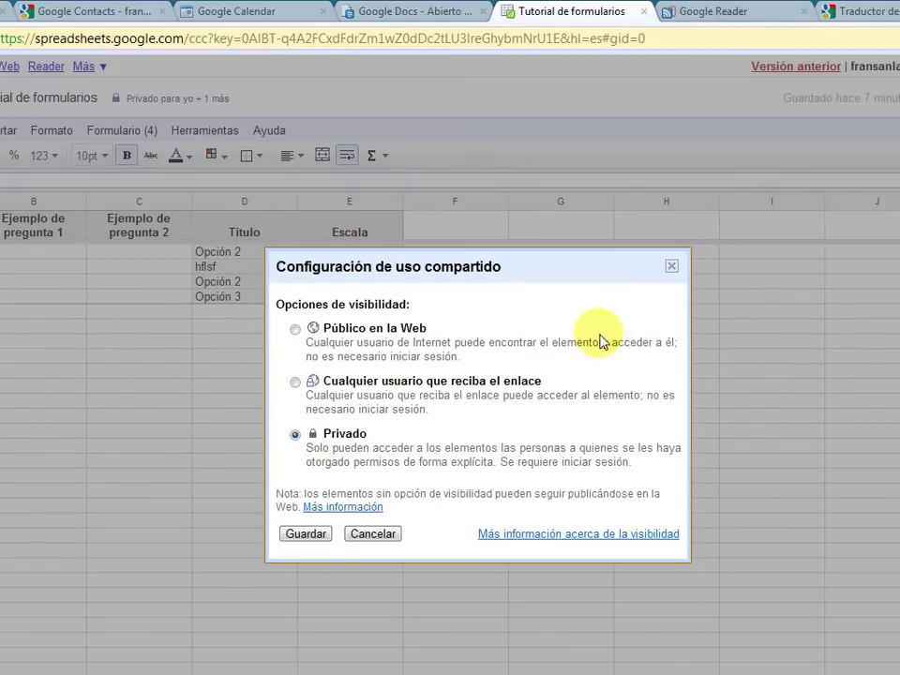
left_click(296, 384)
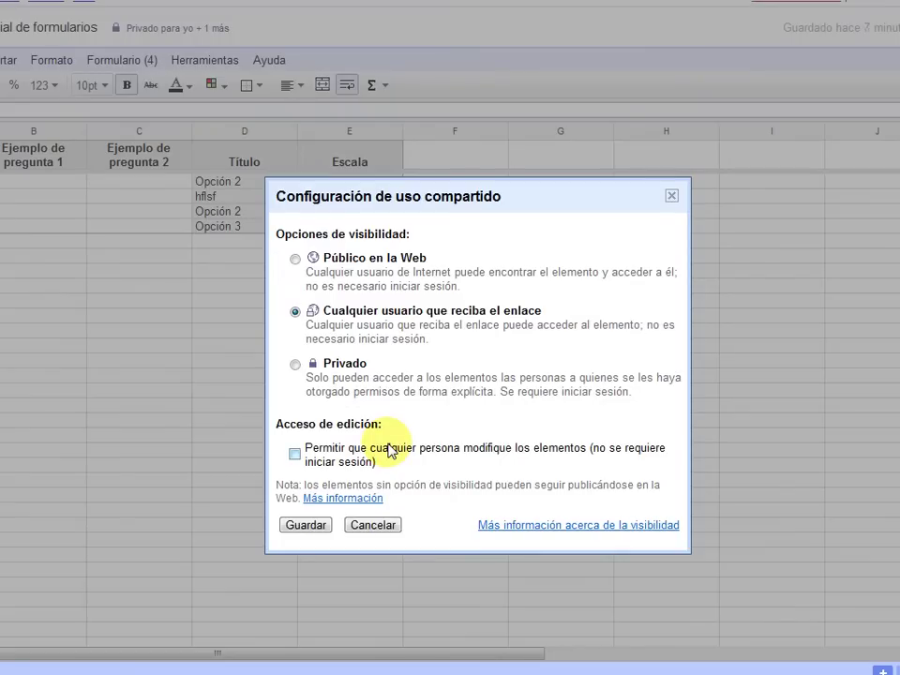
left_click(297, 457)
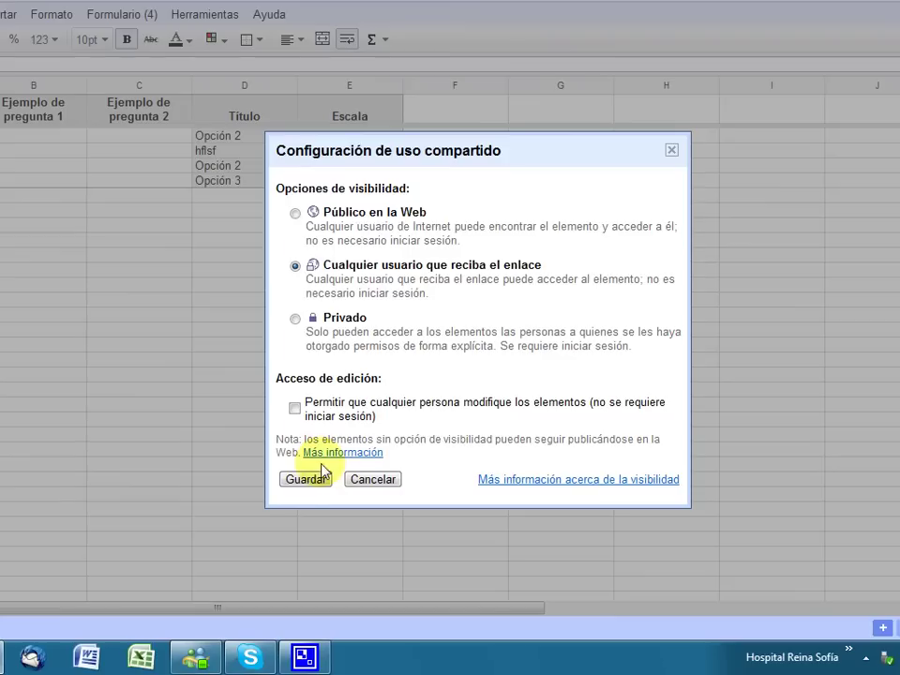
Step: Save the link visibility, remove the contact, save the changes and close the sharing dialog
left_click(306, 480)
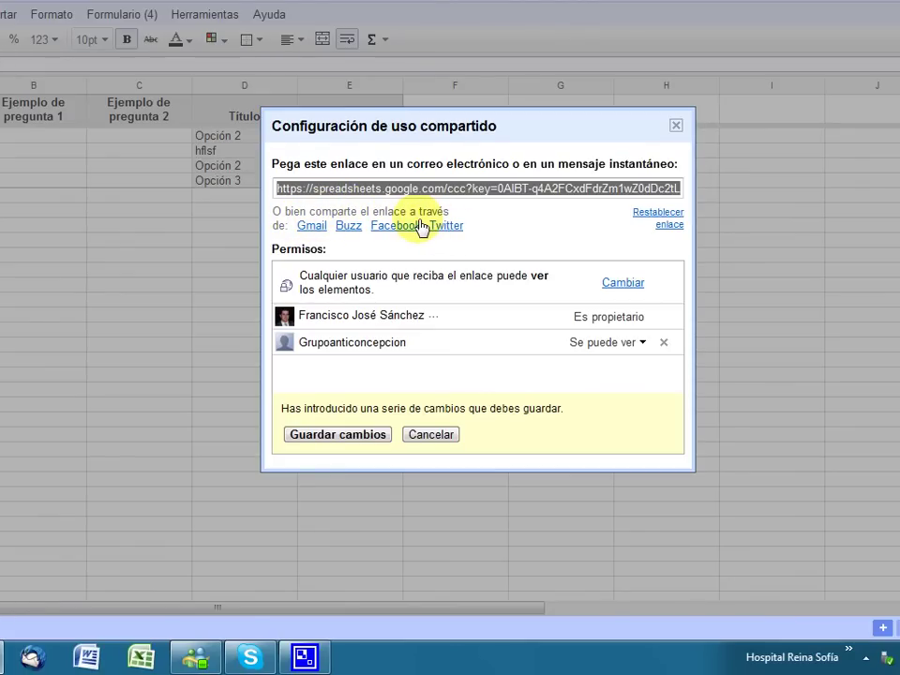
left_click(664, 343)
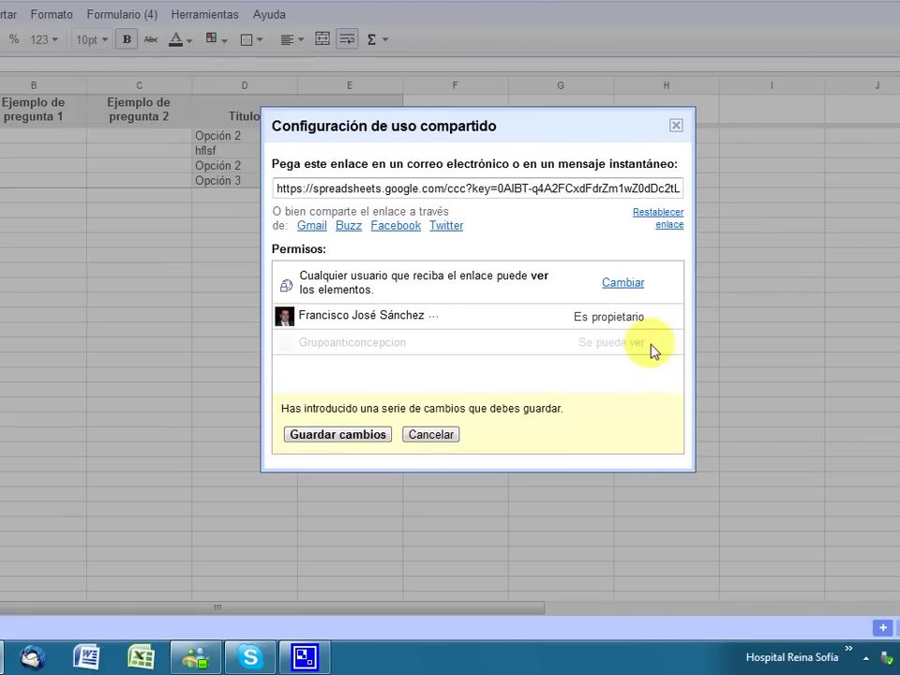
left_click(338, 437)
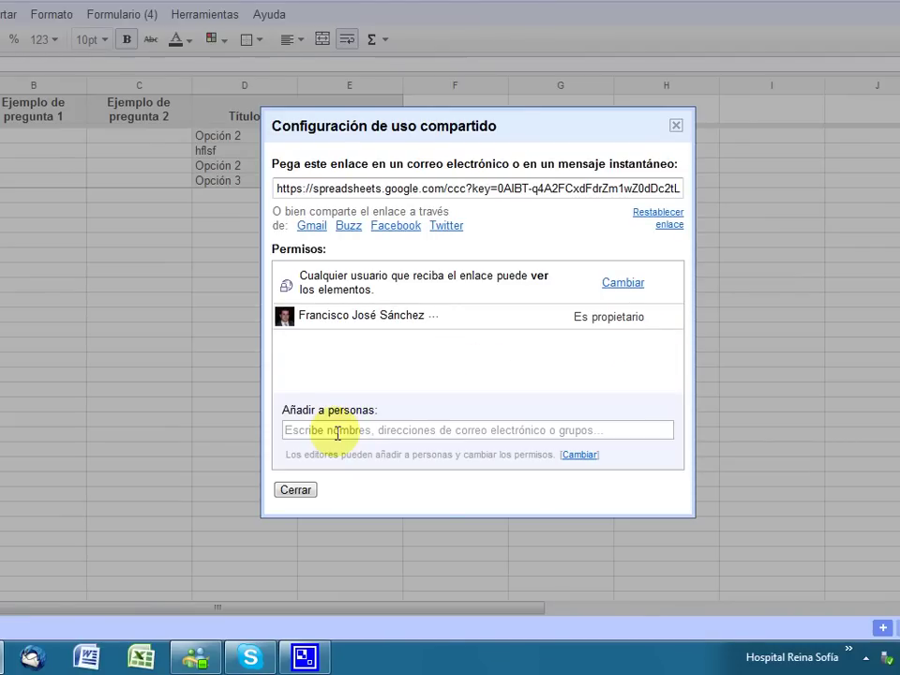
left_click(298, 491)
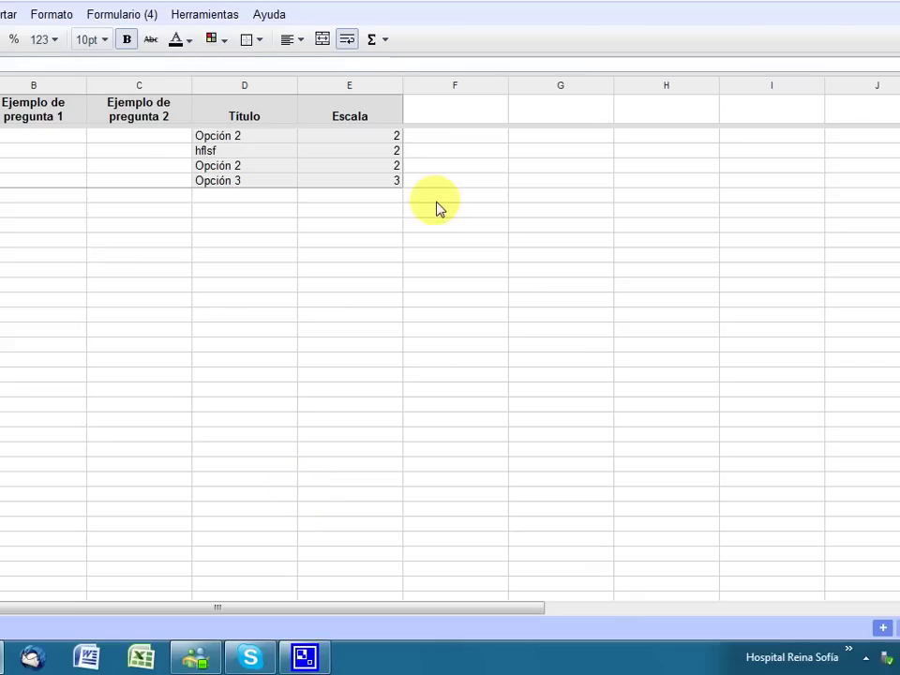